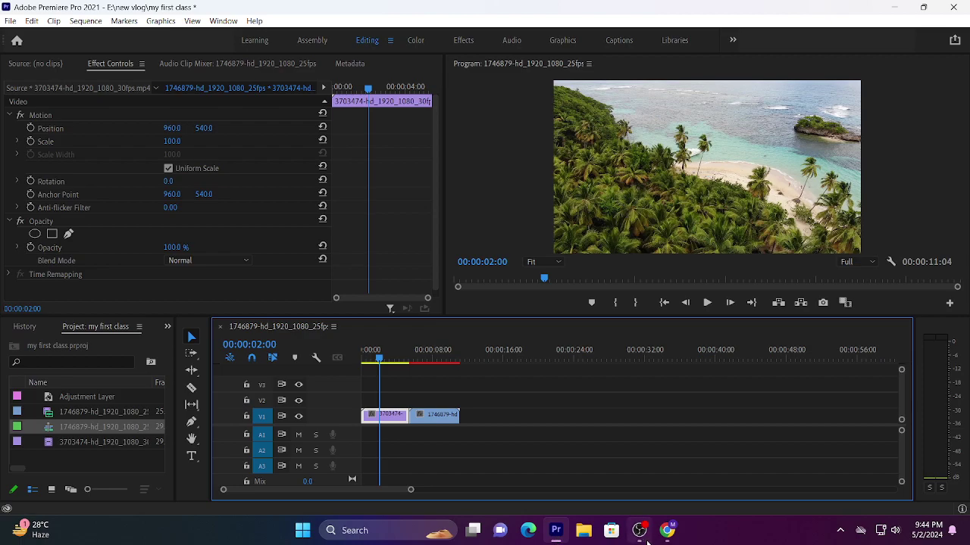
Step: Run Auto Reframe Sequence on the beach drone sequence with Target Aspect Ratio Square 1:1
drag(513, 450, 369, 389)
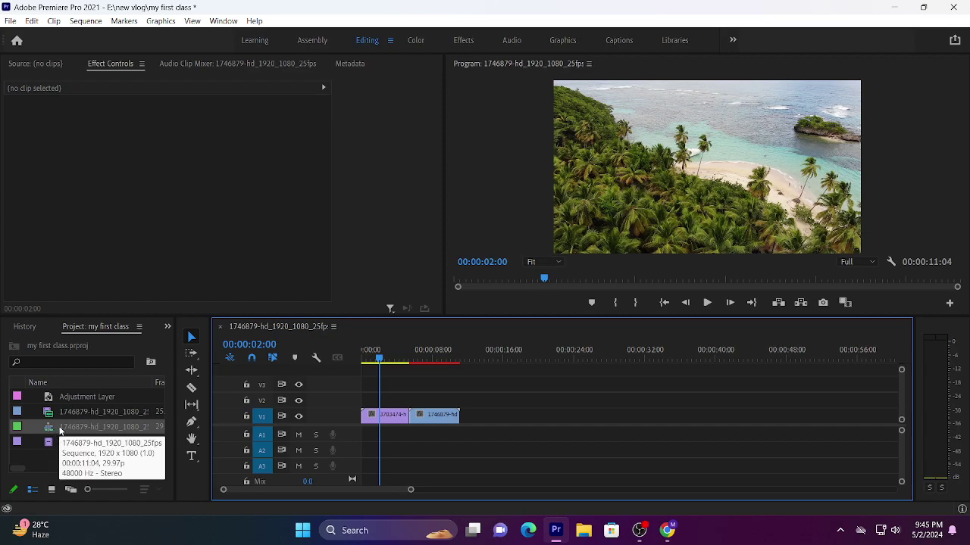
right_click(60, 430)
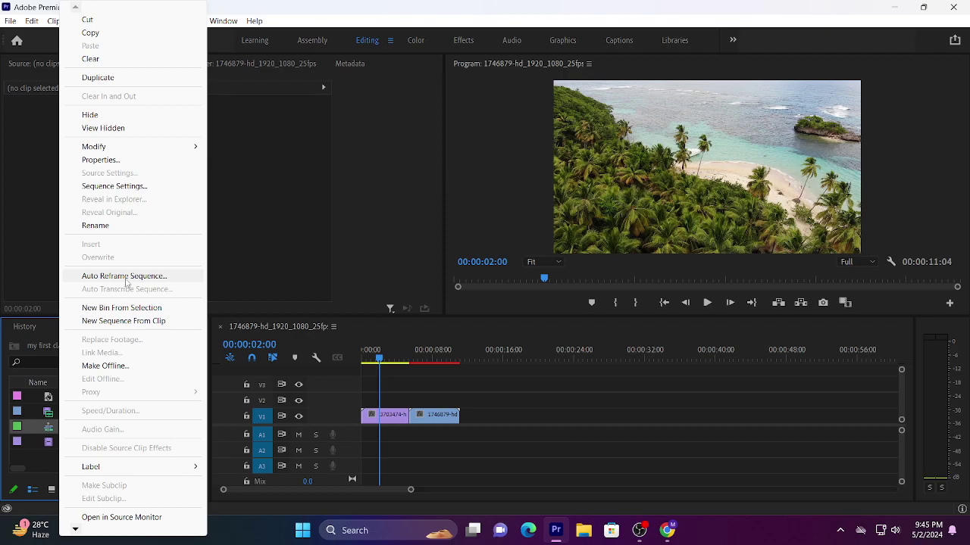
click(125, 276)
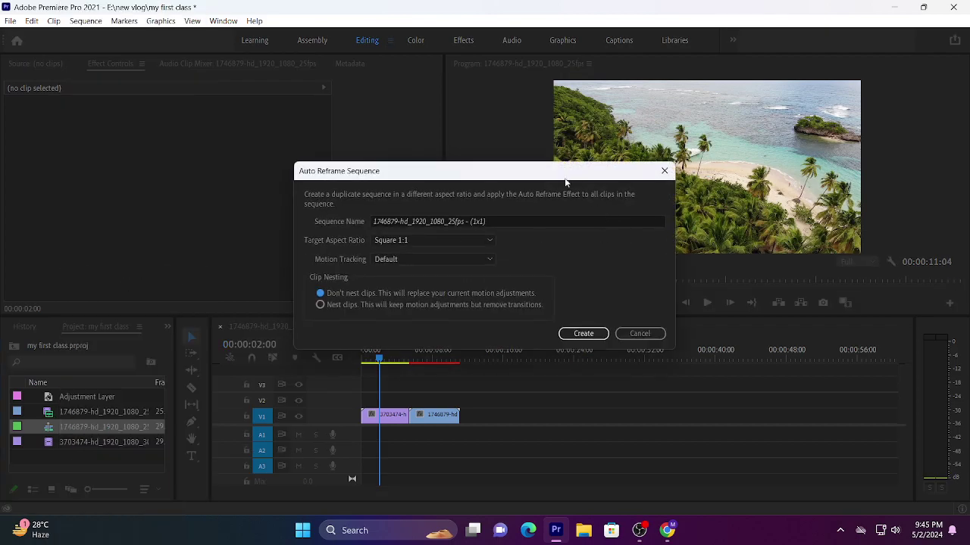
drag(507, 177, 515, 73)
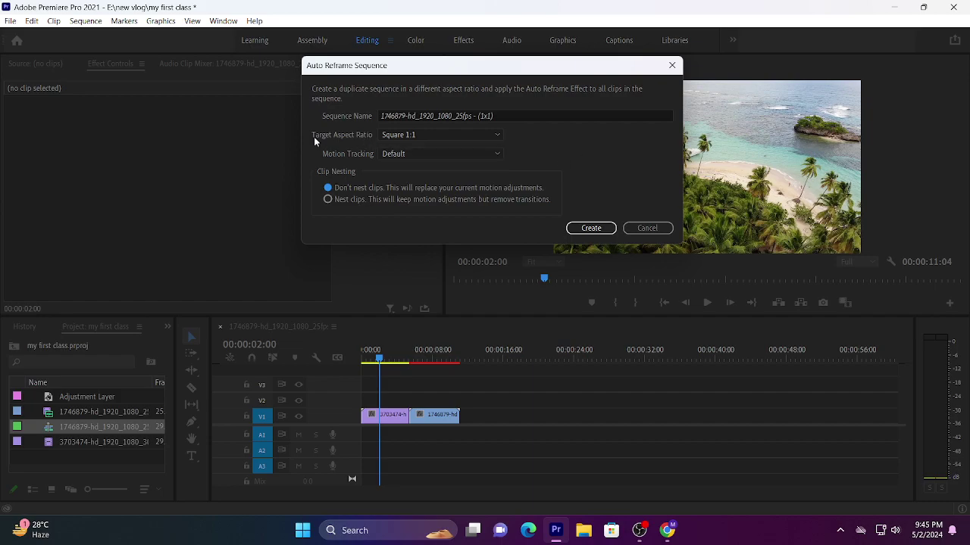
click(401, 136)
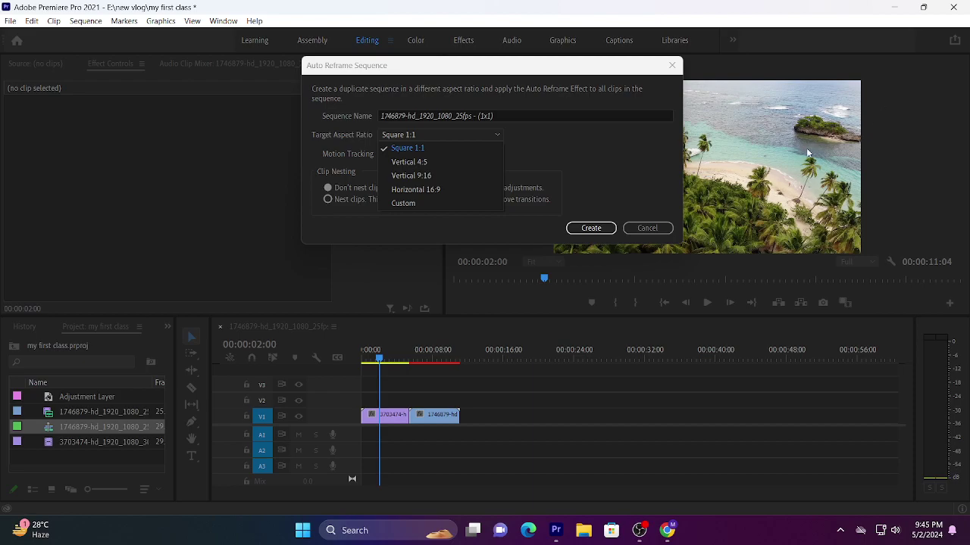
click(411, 150)
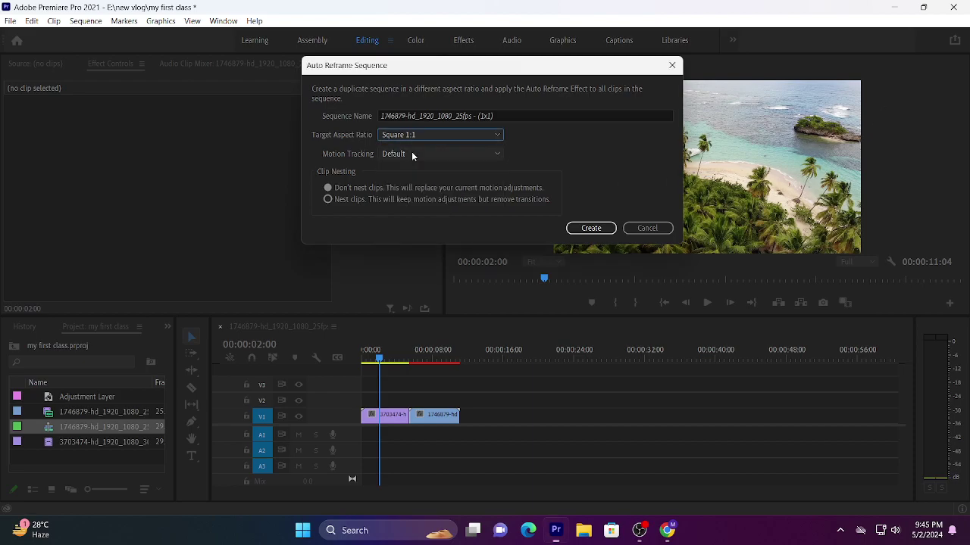
click(590, 228)
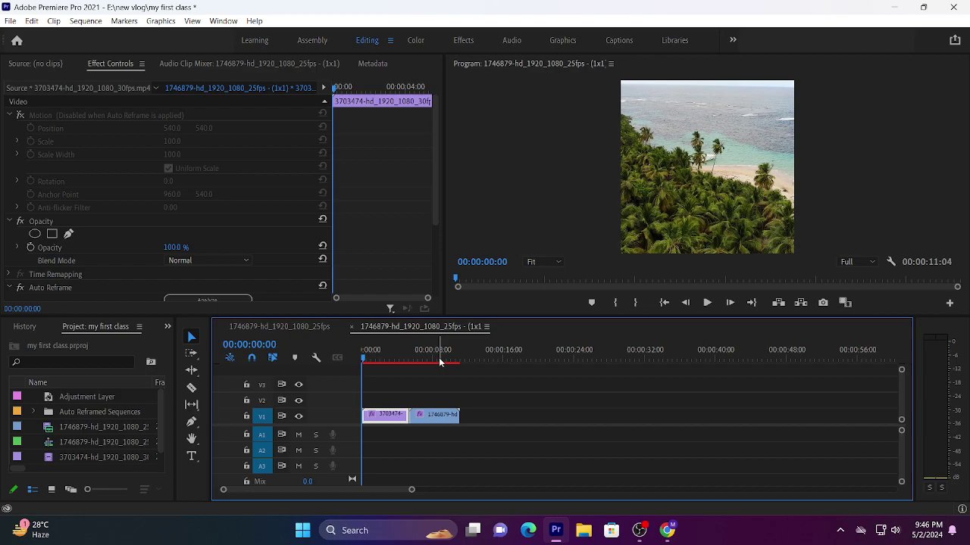
Step: Return to the original 1920x1080 beach sequence's timeline tab
click(286, 327)
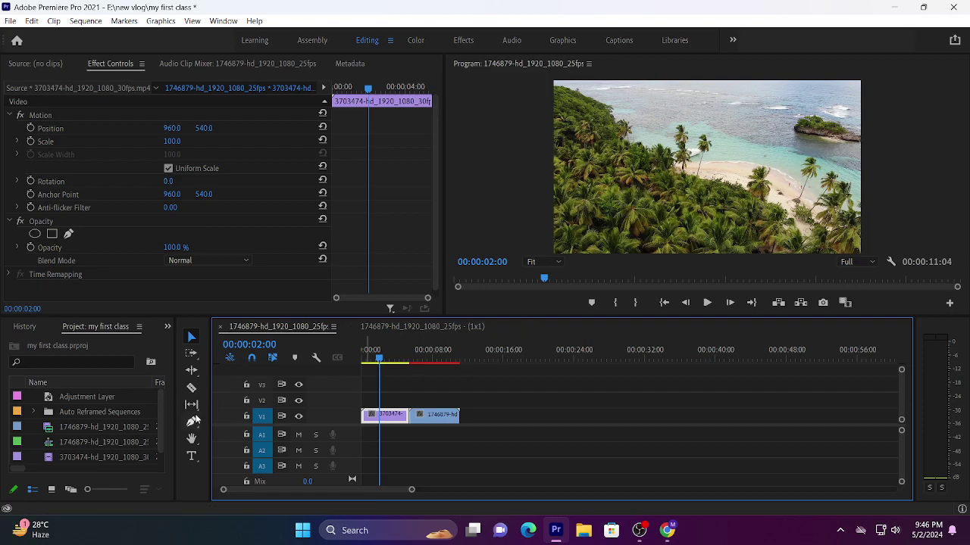
Step: Start another Auto Reframe Sequence on the original beach sequence with Target Aspect Ratio Vertical 9:16
click(104, 444)
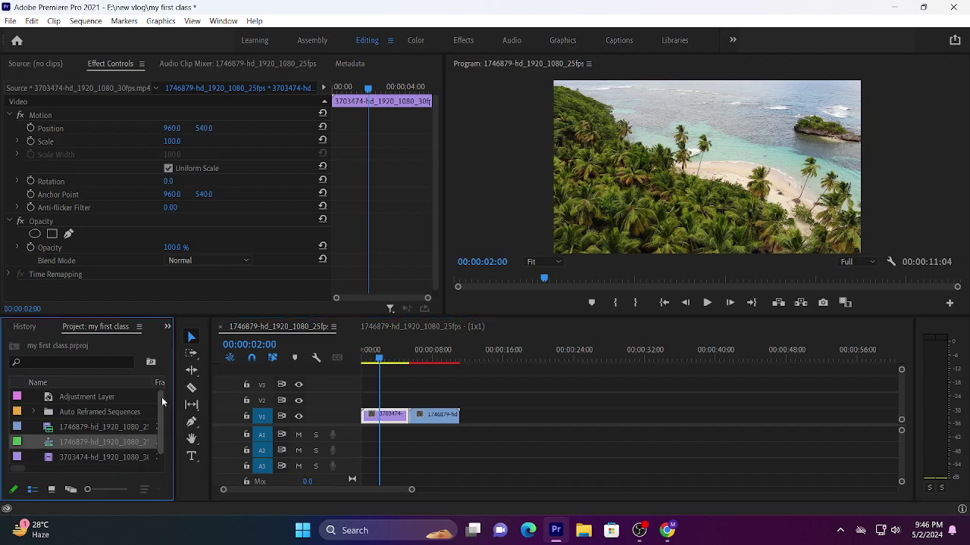
right_click(85, 445)
click(163, 279)
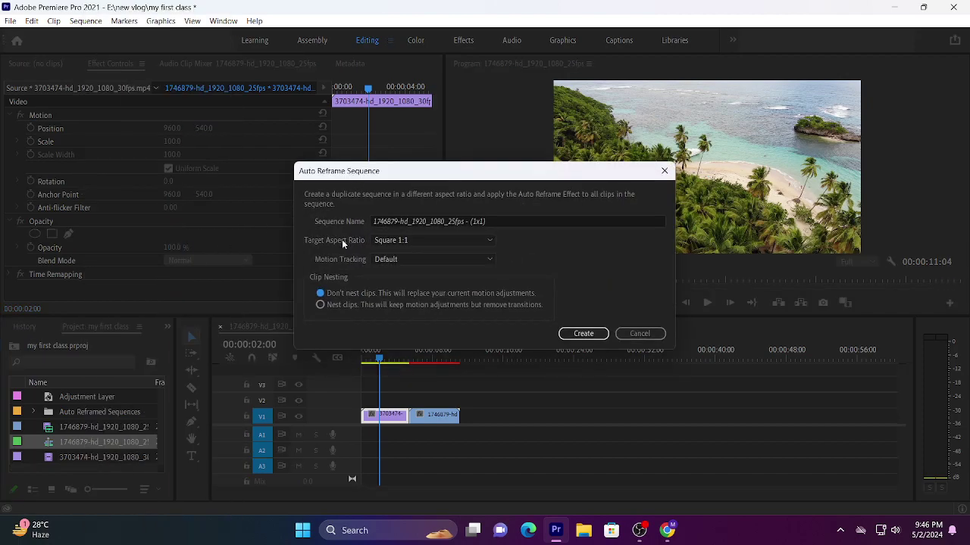
click(441, 241)
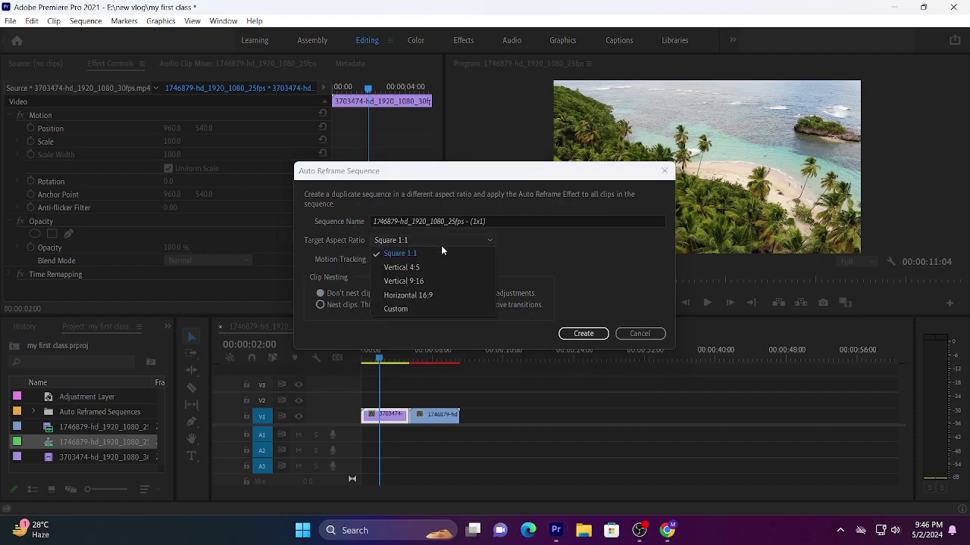
click(415, 282)
Step: Create the 9x16 auto-reframed sequence so both clips are reframed in portrait
click(587, 335)
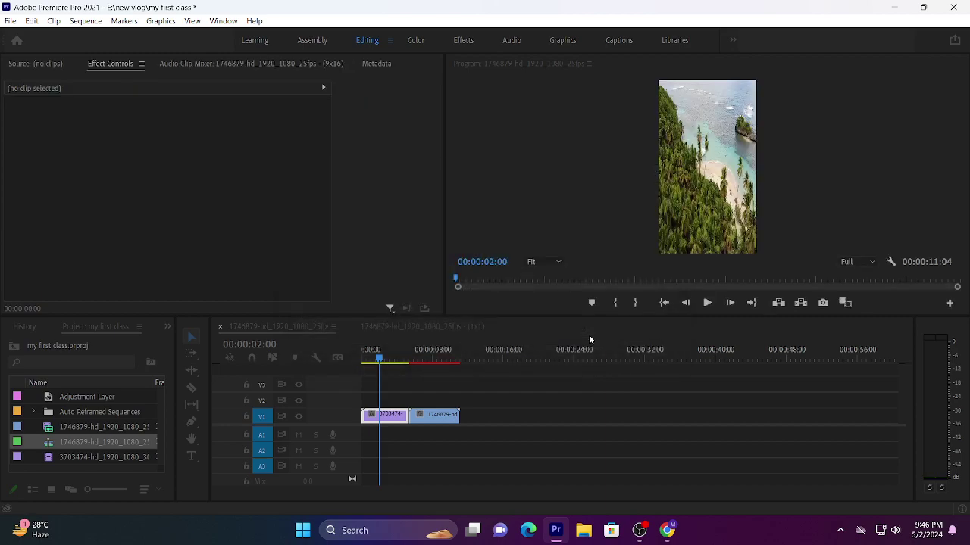